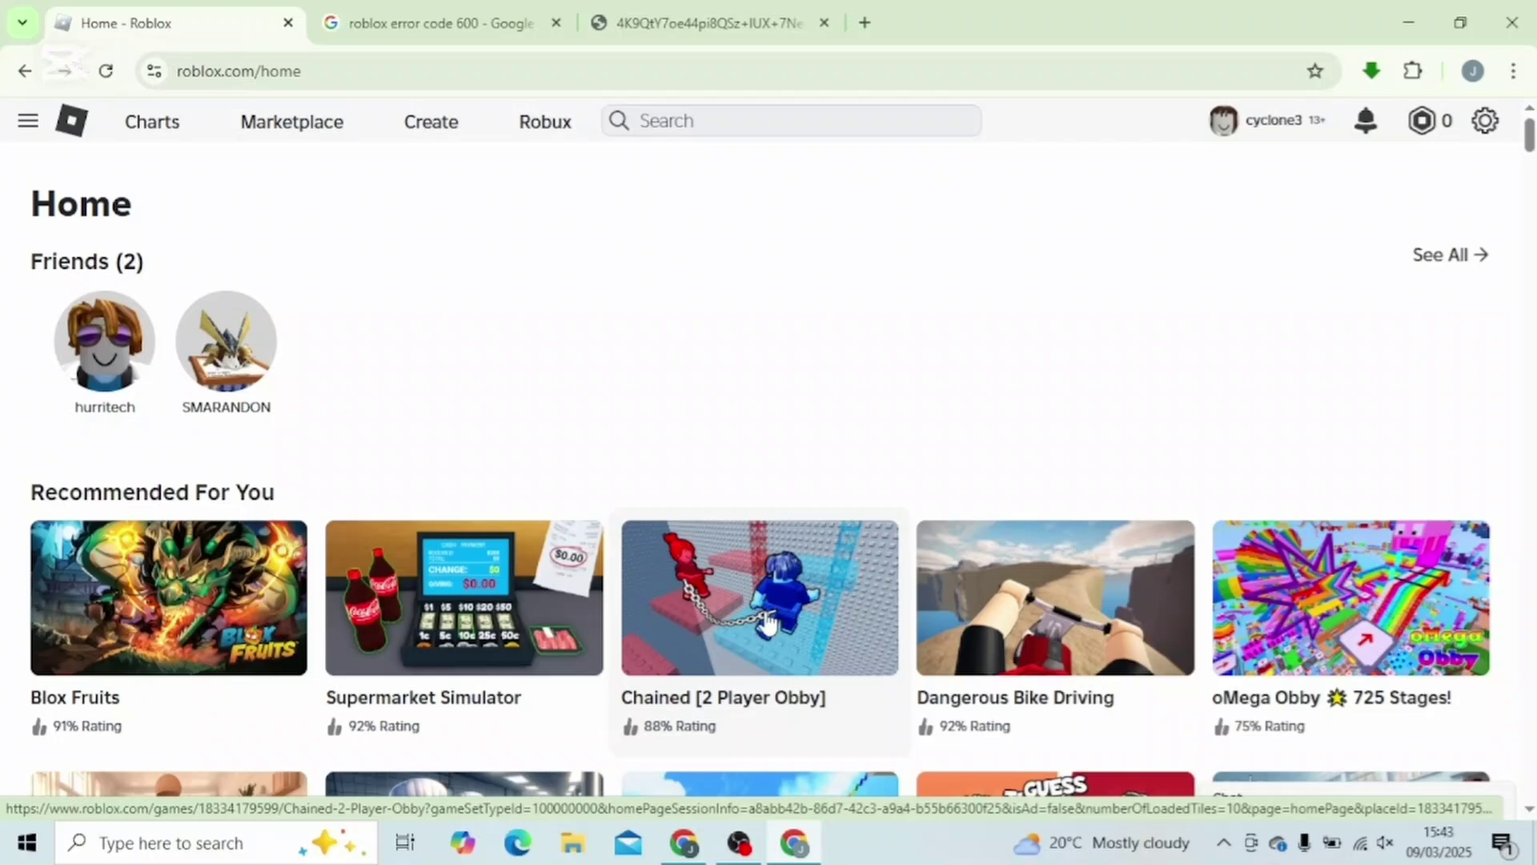
# - Switch to the third browser tab showing the Join Error screen with Error Code 600
pyautogui.click(736, 10)
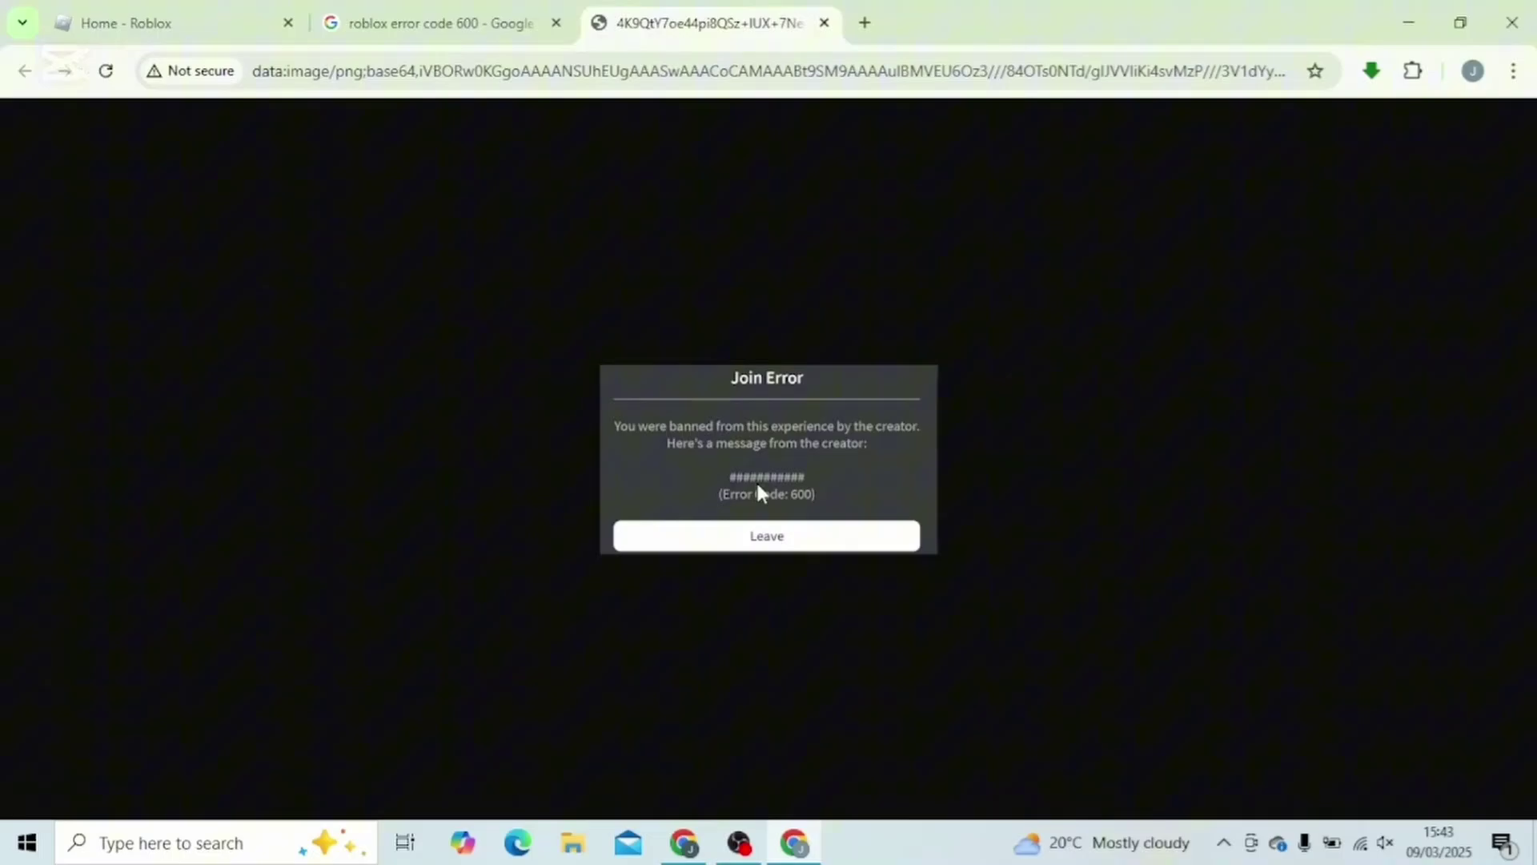
# - Google 'roblox support' from the Home tab and open the official Roblox Support page
pyautogui.click(196, 23)
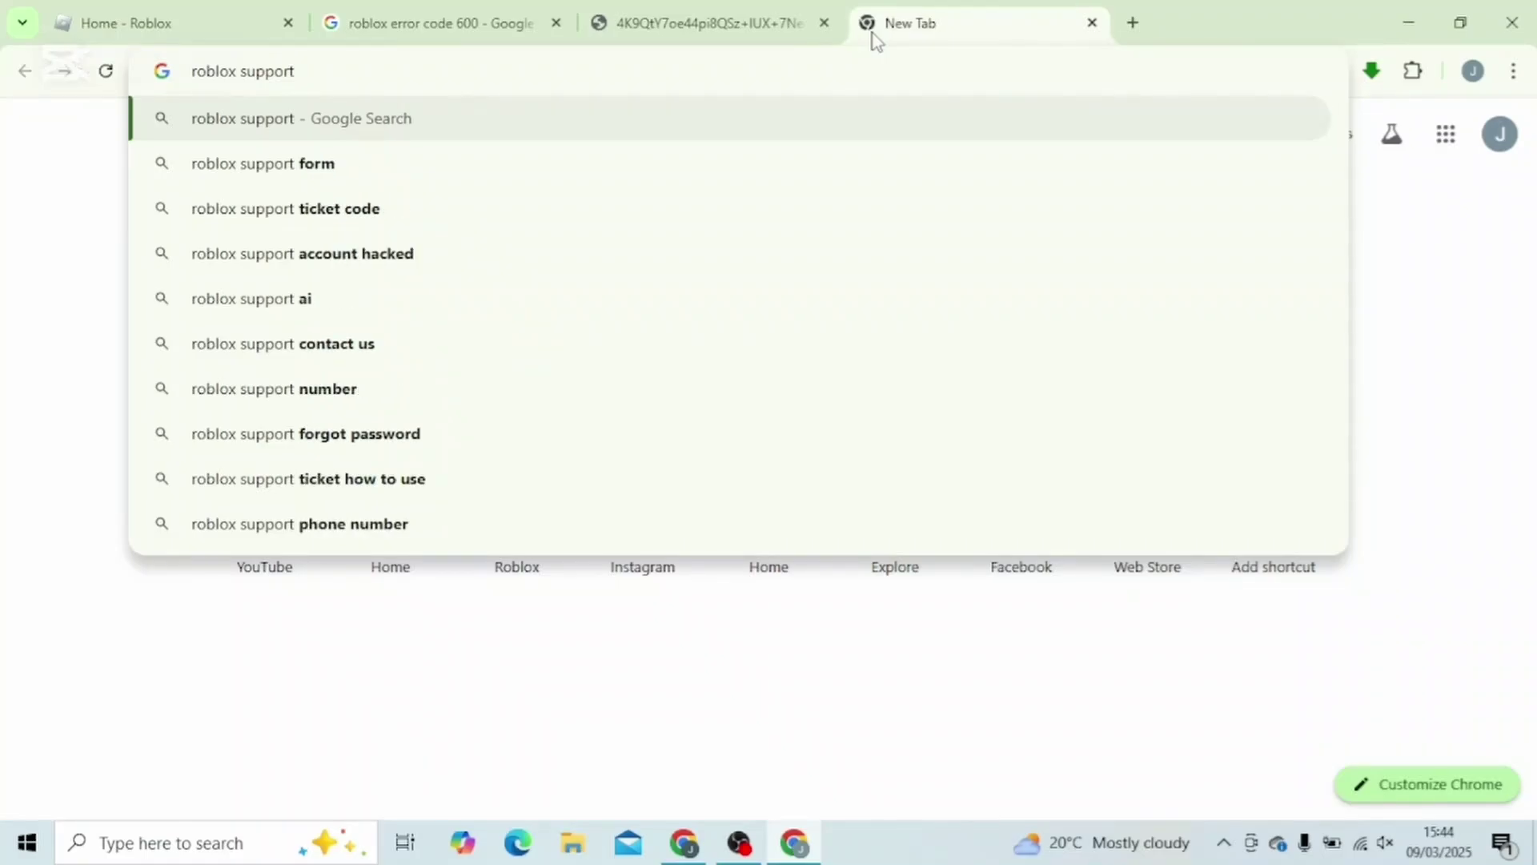
pyautogui.press('Return')
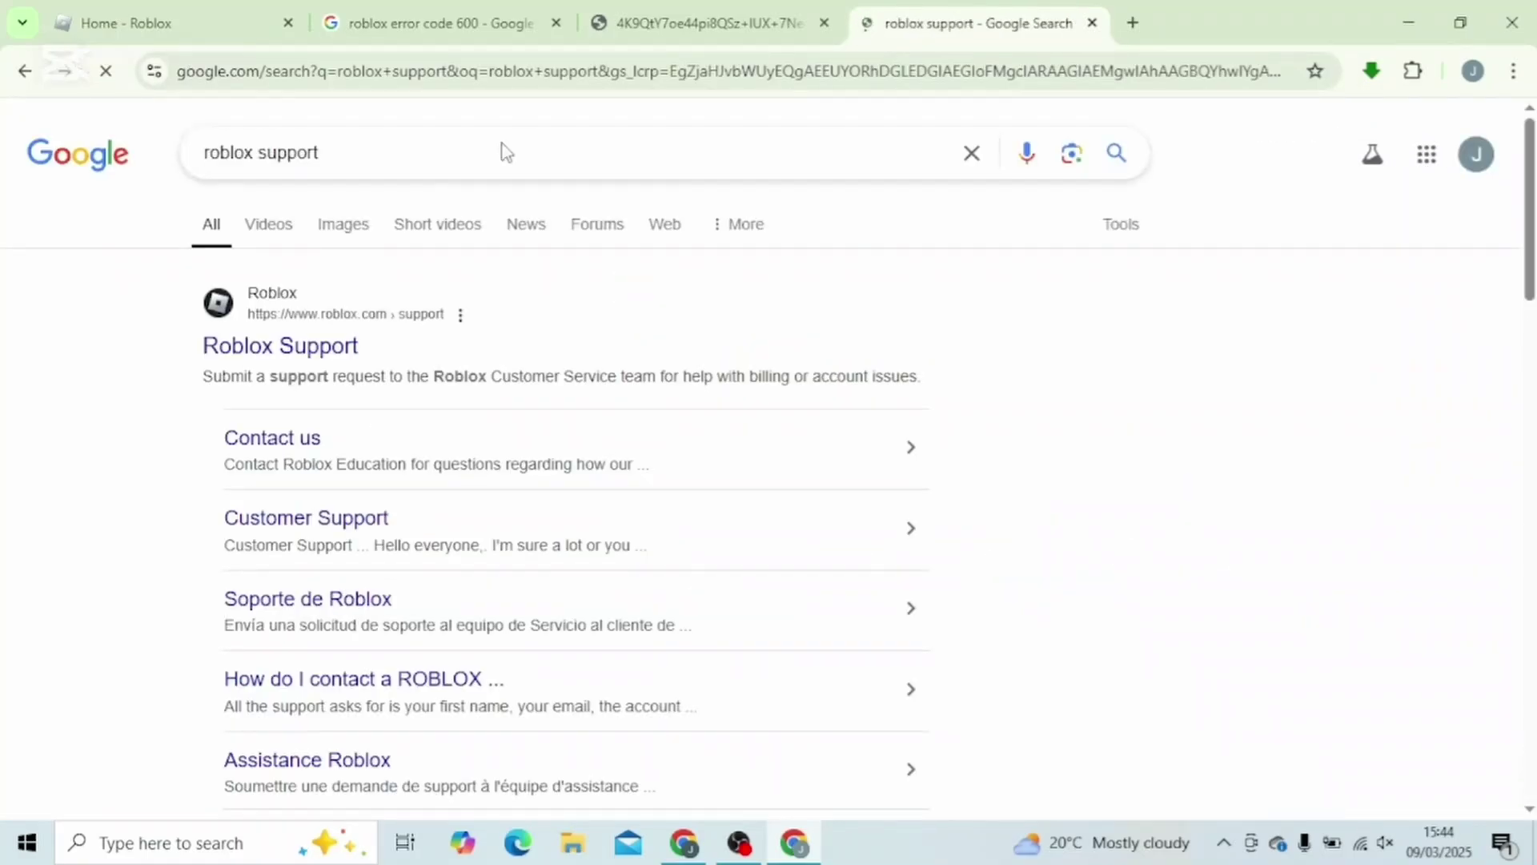
pyautogui.click(294, 348)
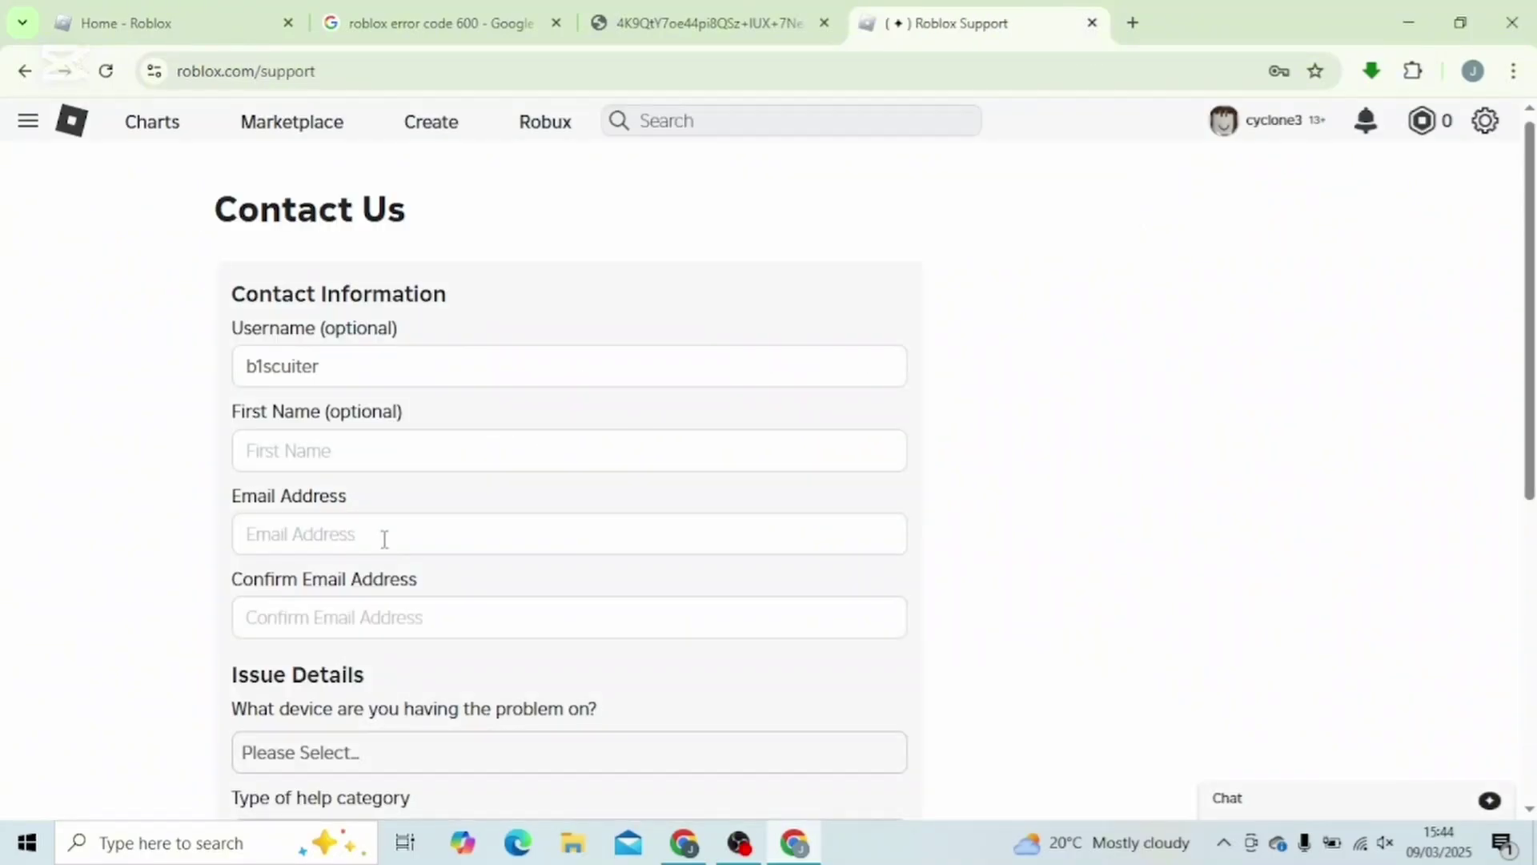
pyautogui.scroll(-1, 384, 538)
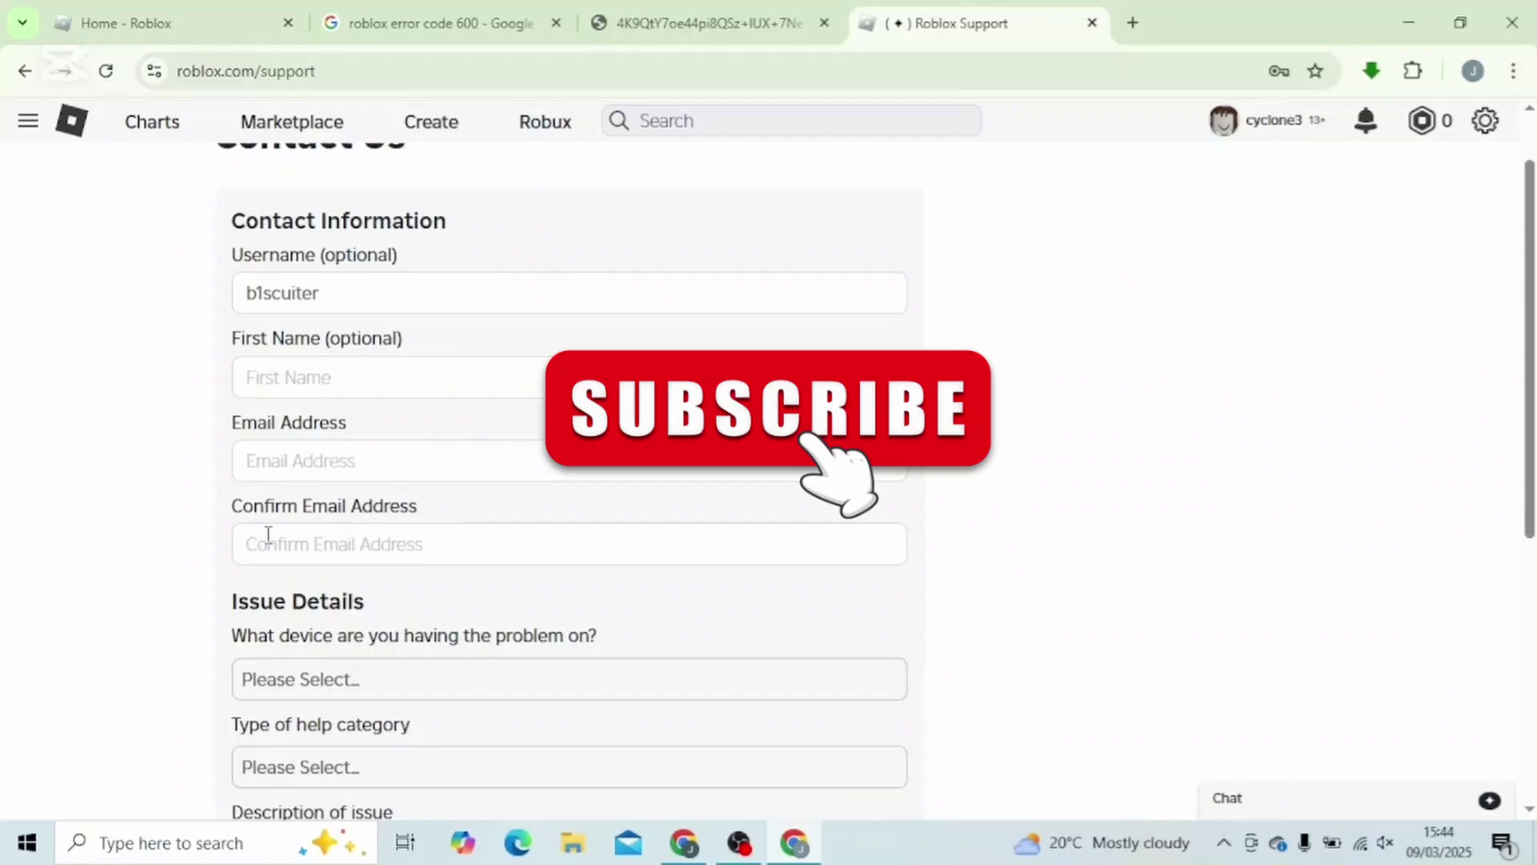
pyautogui.scroll(-3, 268, 544)
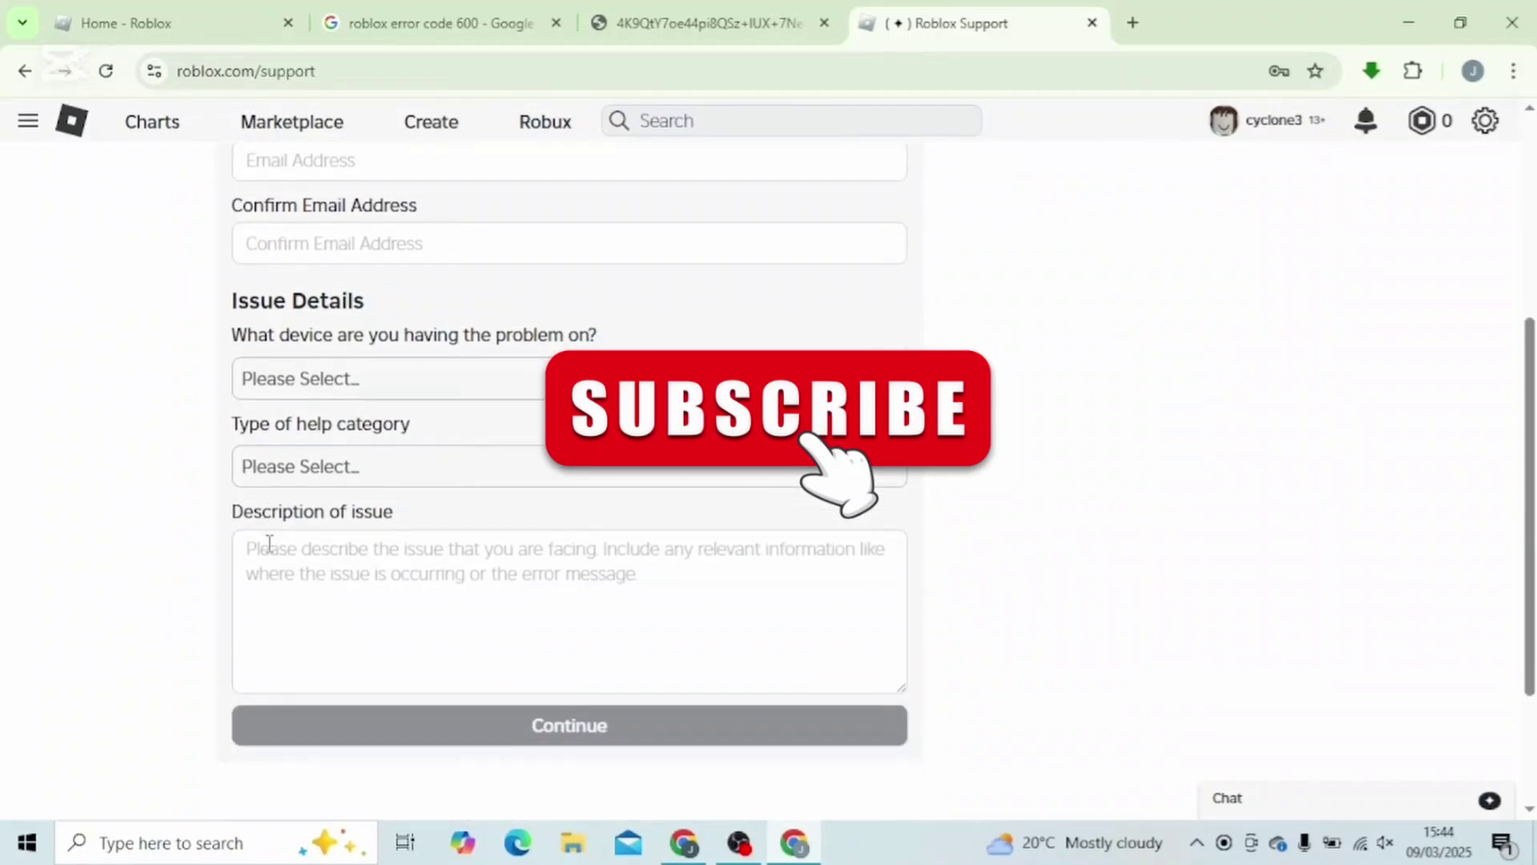
pyautogui.click(346, 397)
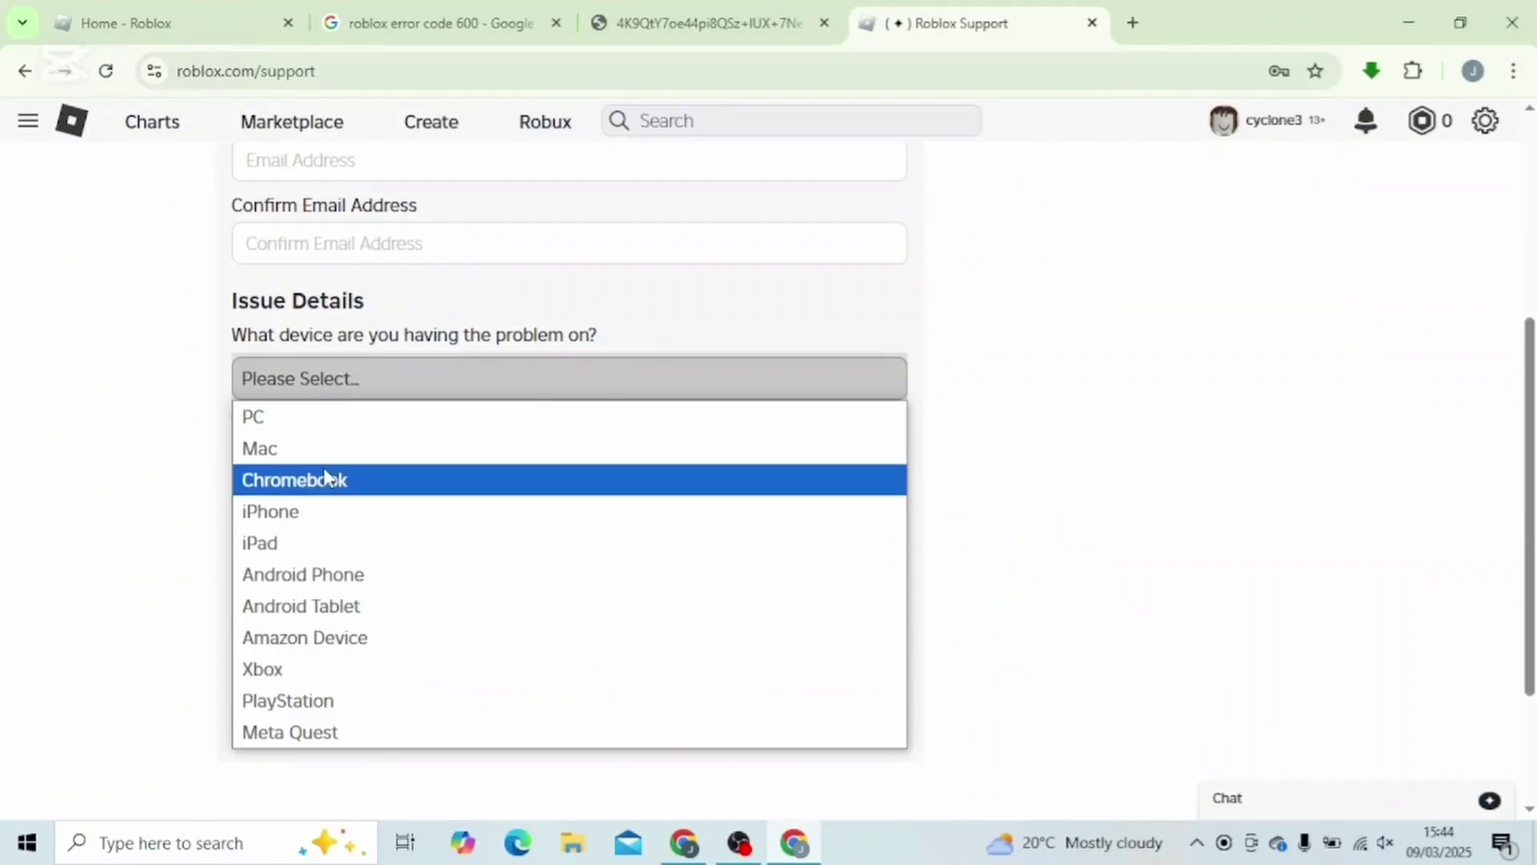
pyautogui.click(154, 596)
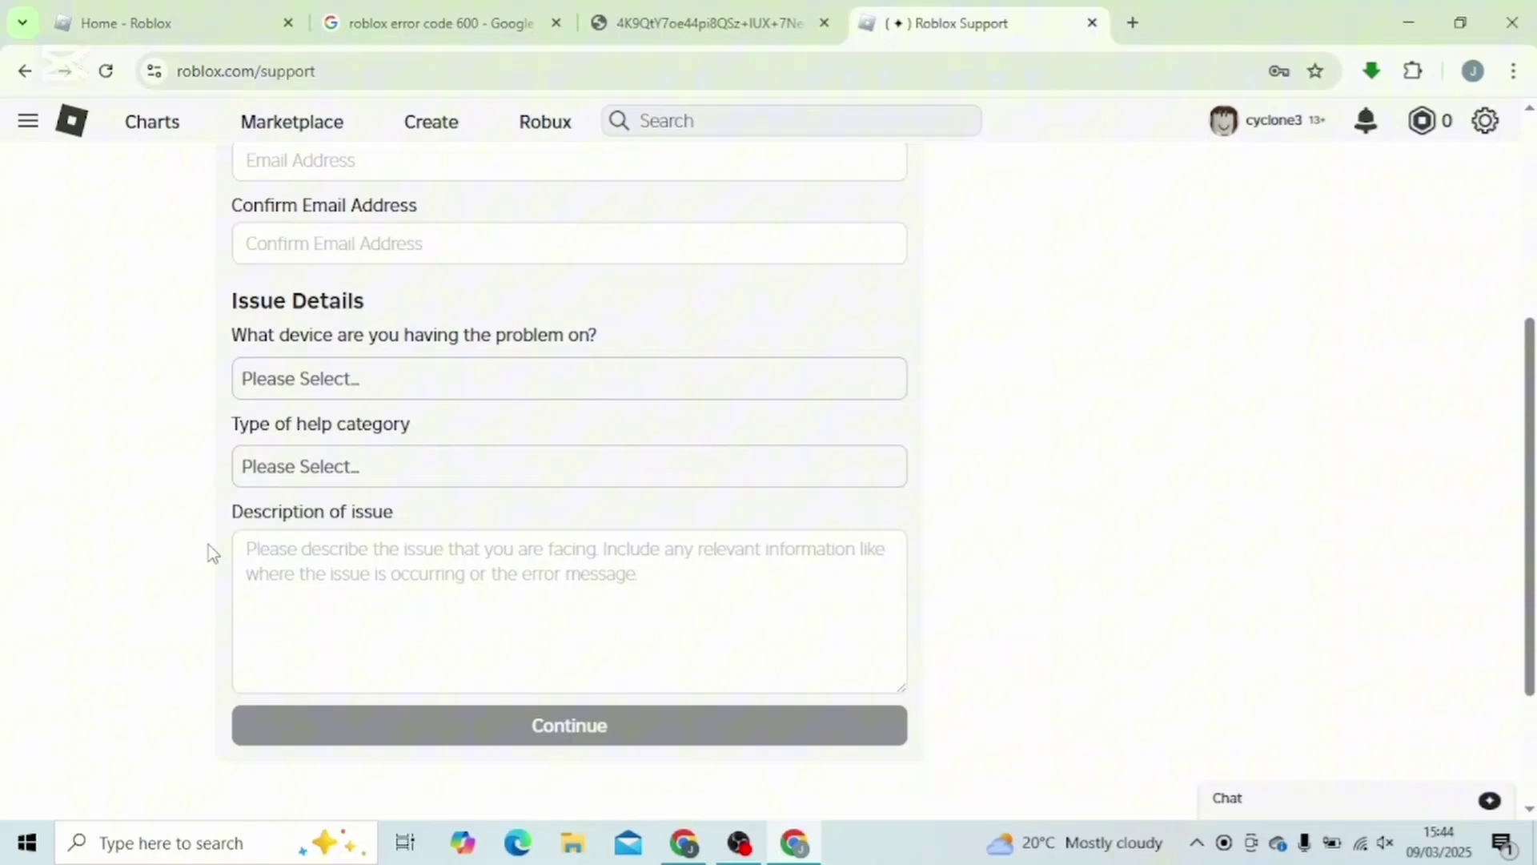
pyautogui.click(285, 478)
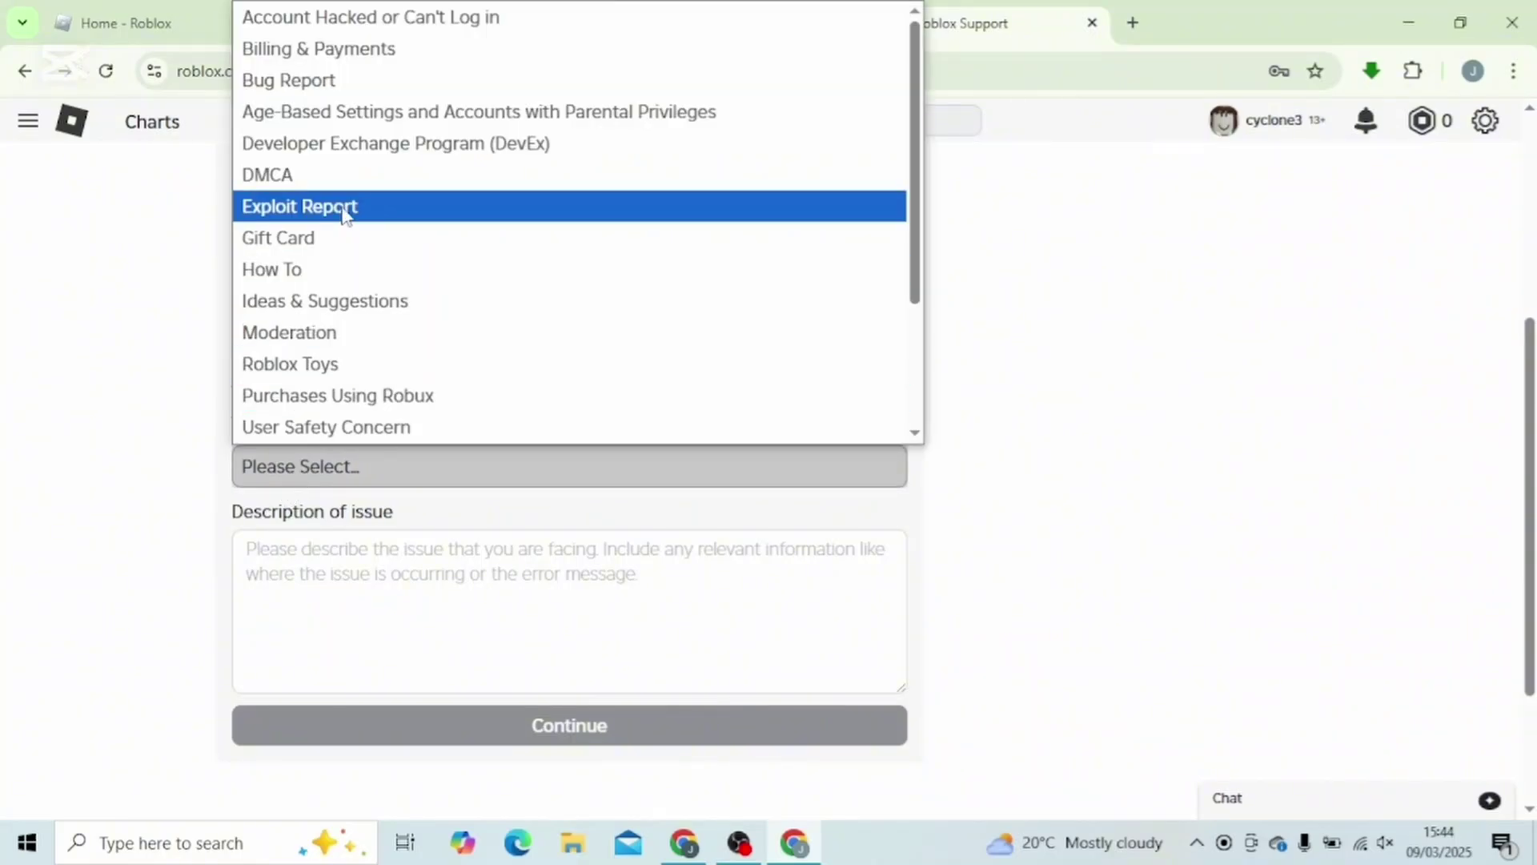
pyautogui.scroll(-2, 343, 213)
pyautogui.scroll(-1, 343, 212)
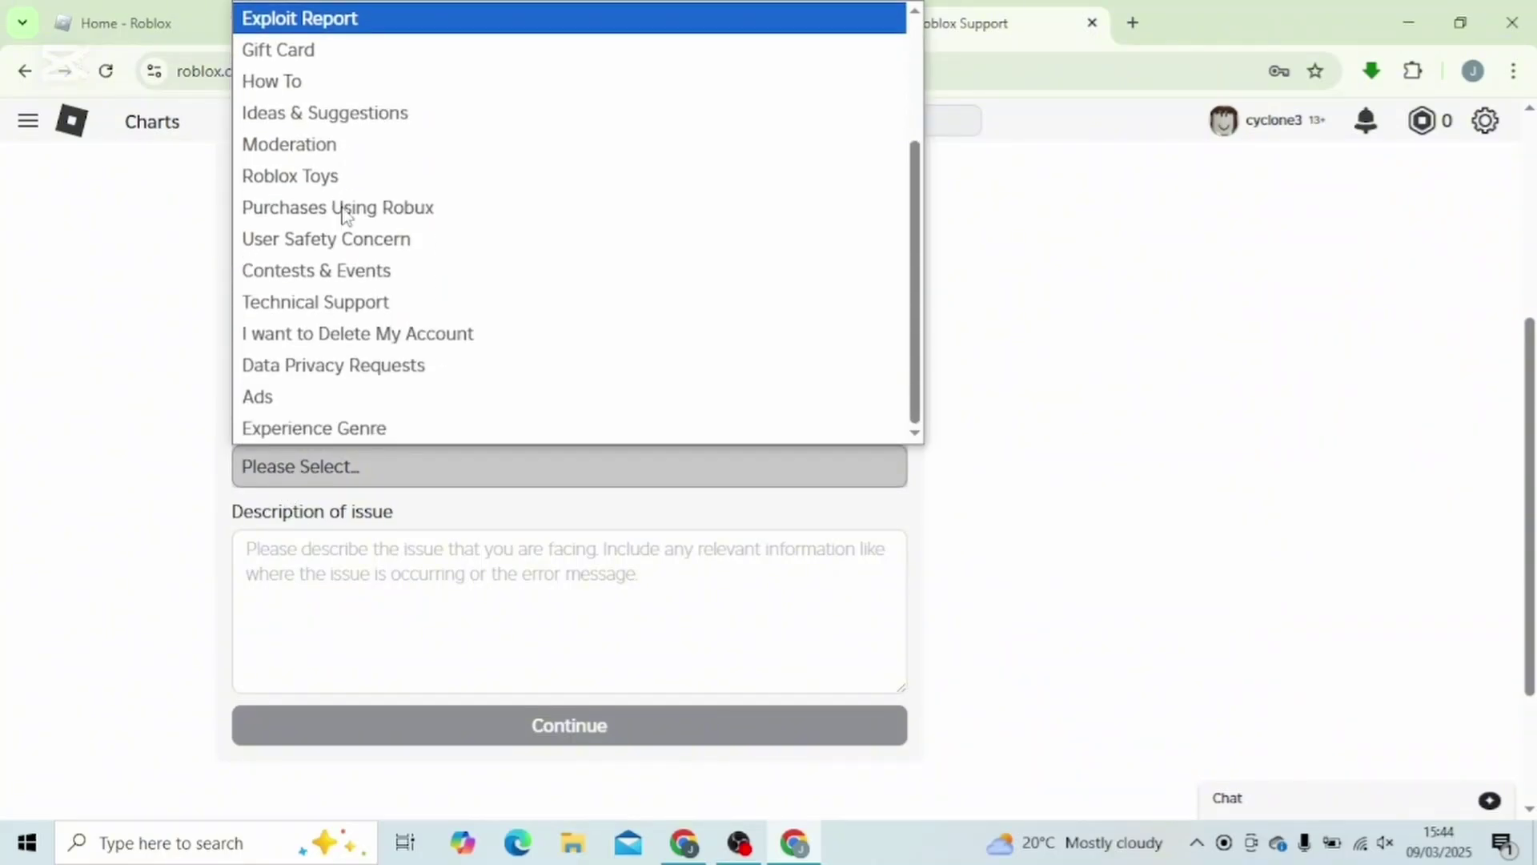
pyautogui.scroll(3, 344, 213)
pyautogui.scroll(-3, 345, 213)
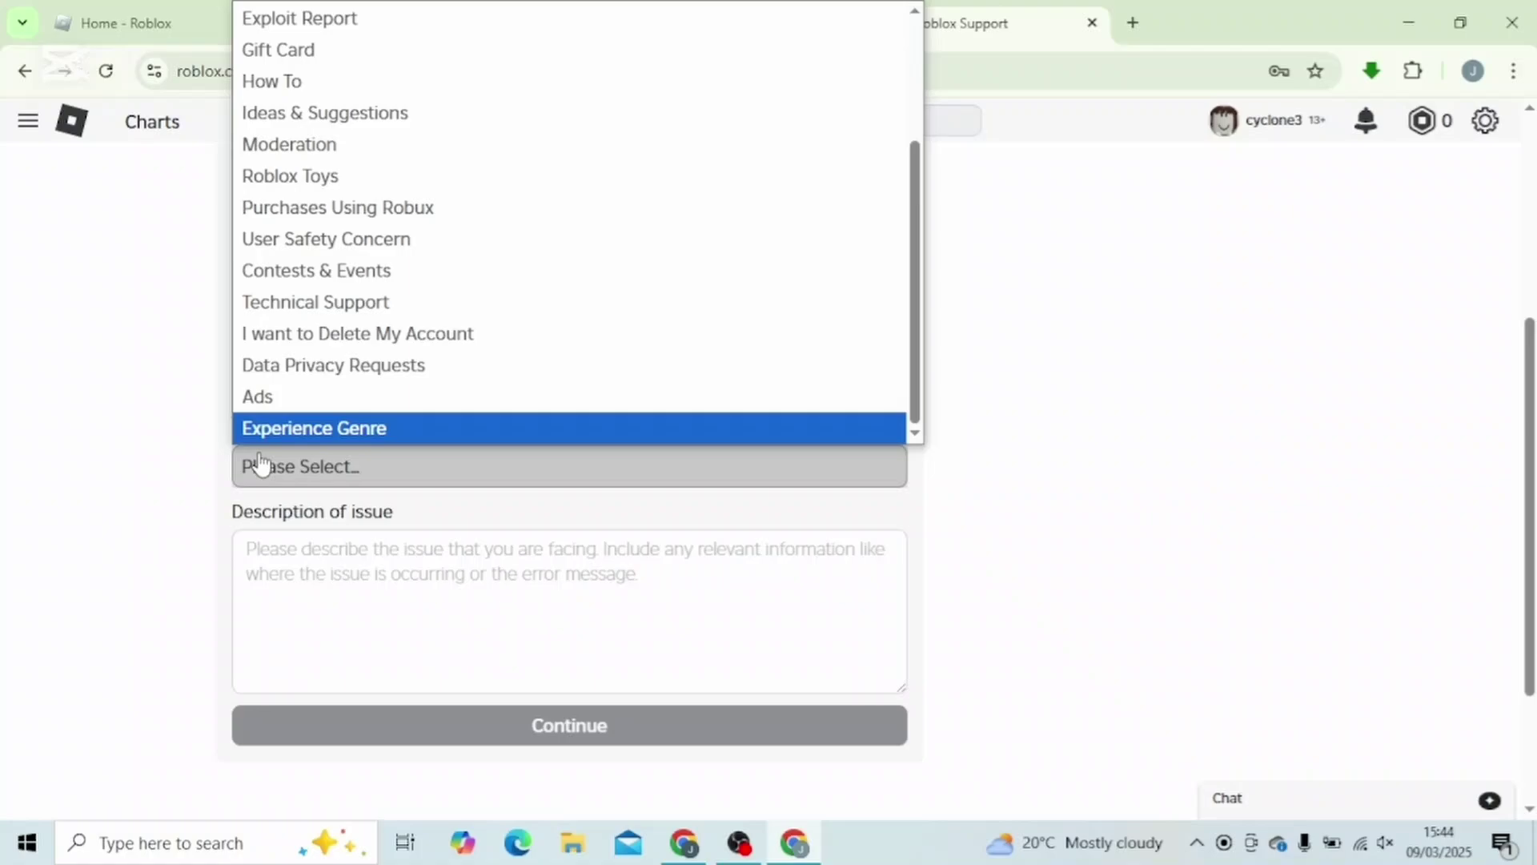
pyautogui.click(329, 541)
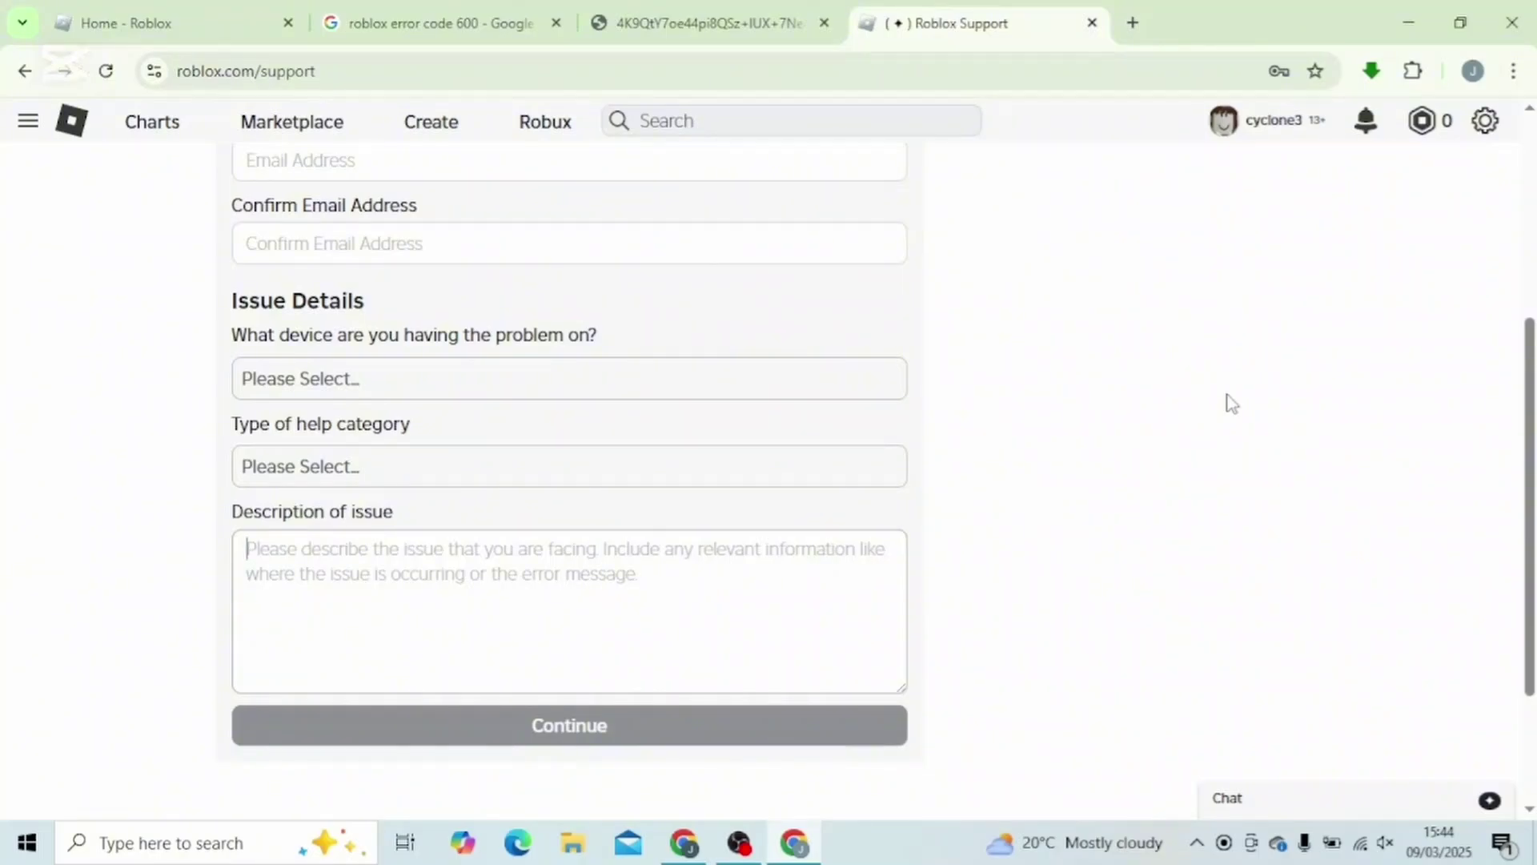
pyautogui.scroll(2, 1130, 435)
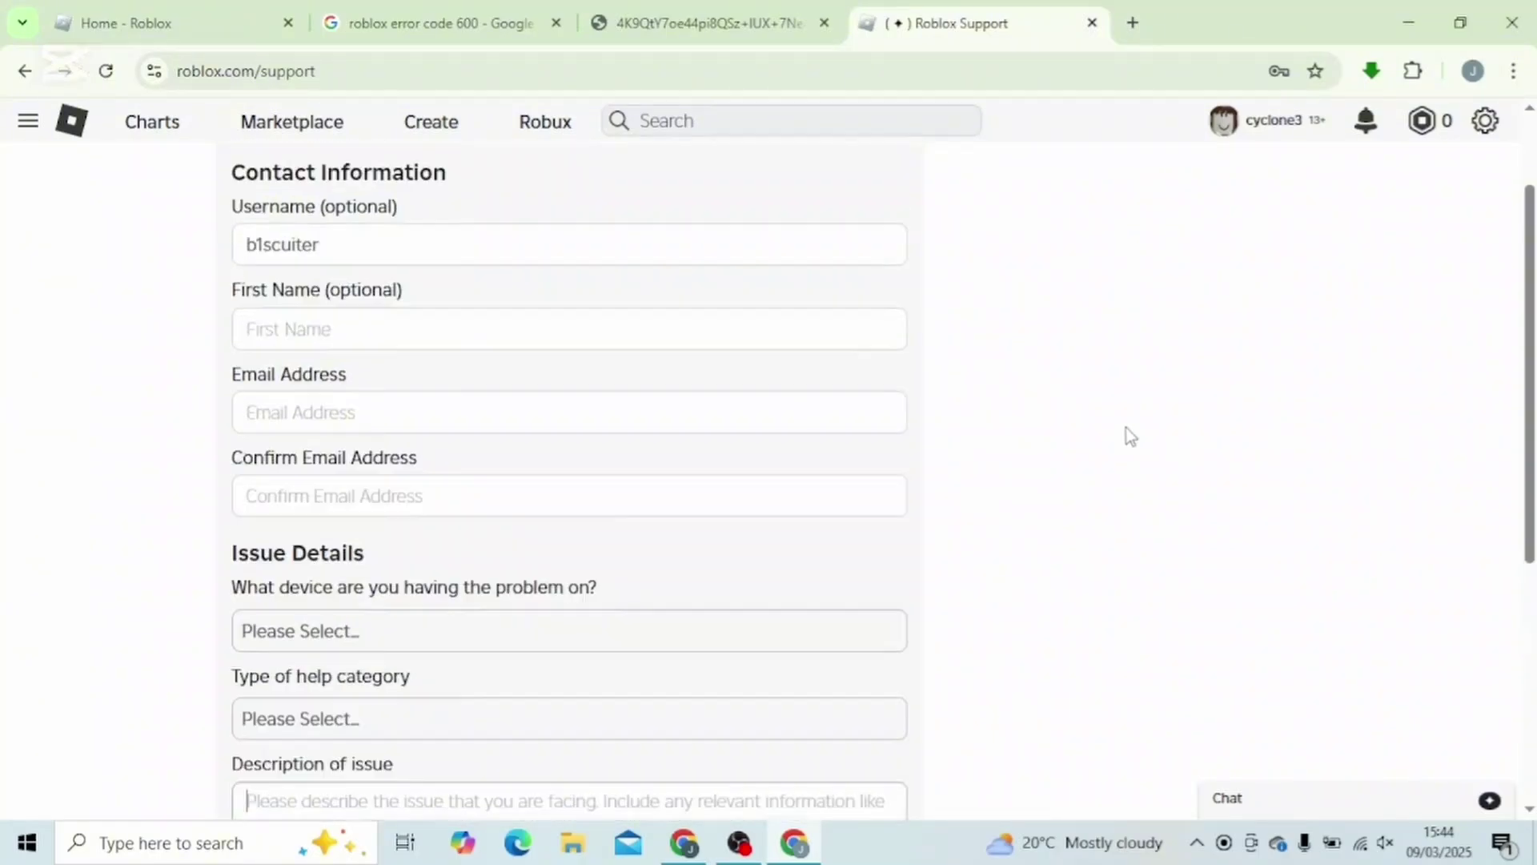
pyautogui.scroll(1, 1129, 434)
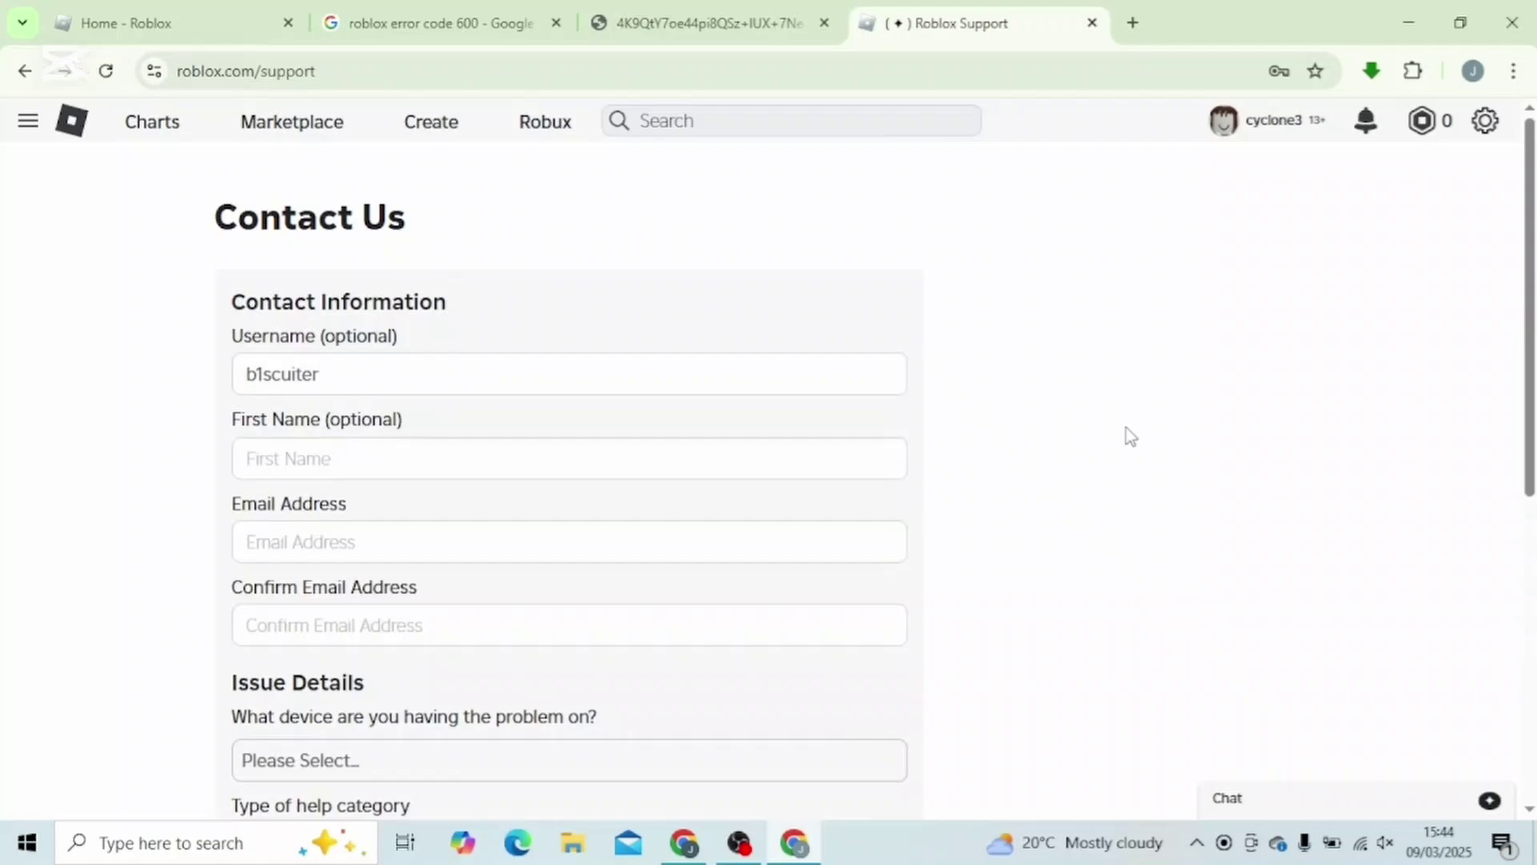